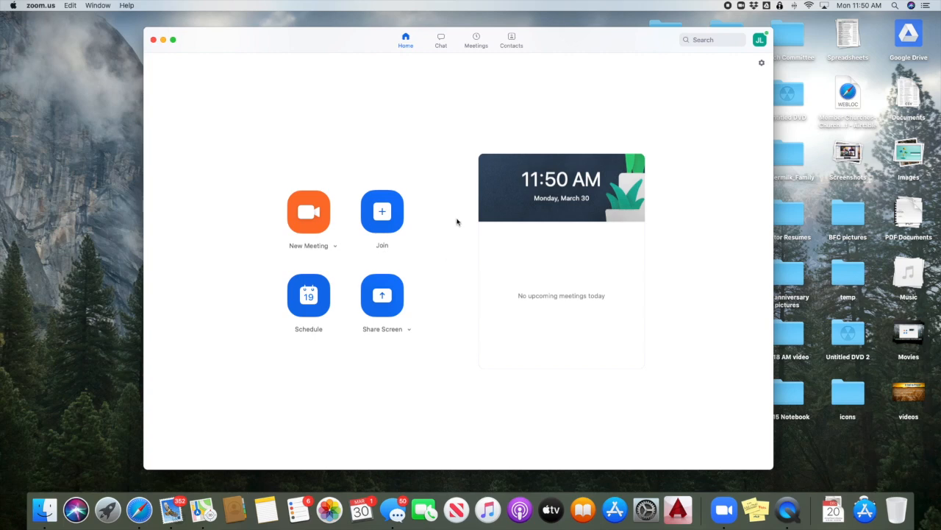
Open Zoom's settings and bring up the additional settings on the web, moving the windows apart so the web page is unobstructed
click(762, 64)
drag(615, 121, 508, 64)
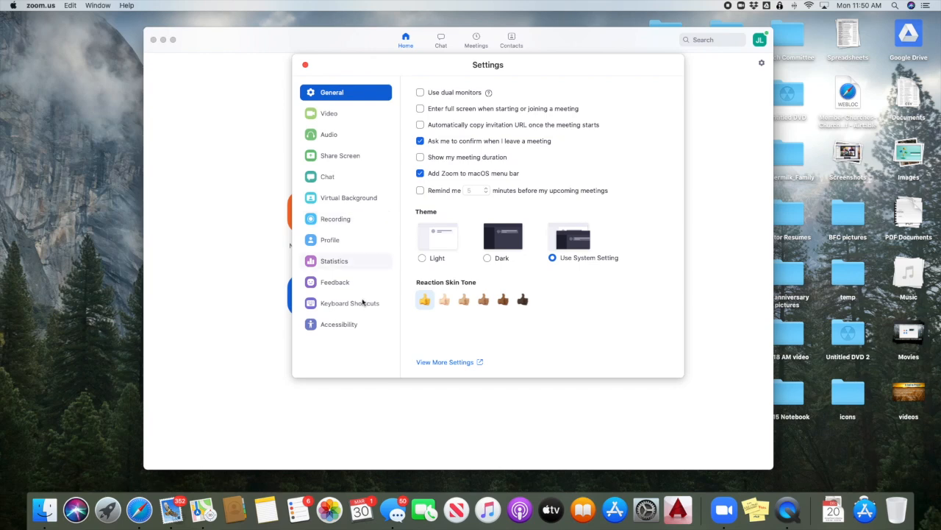
click(460, 363)
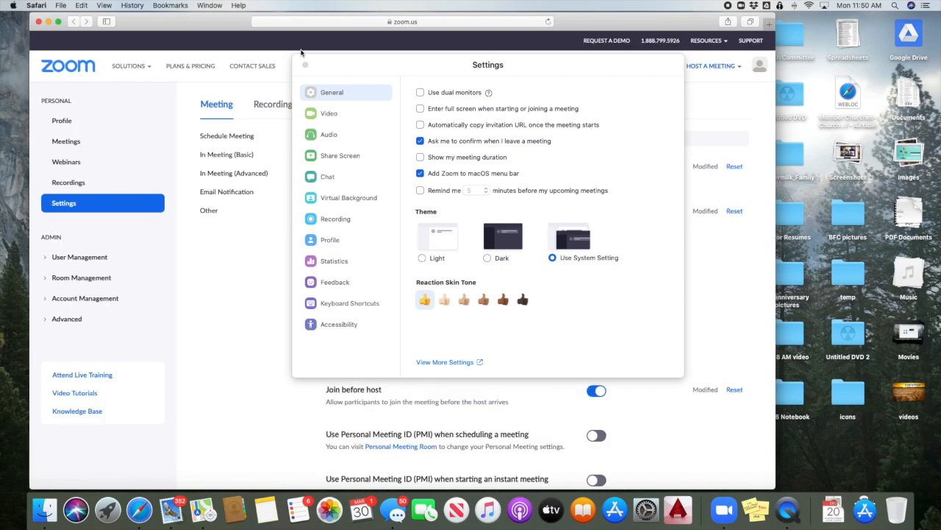
drag(321, 66, 768, 87)
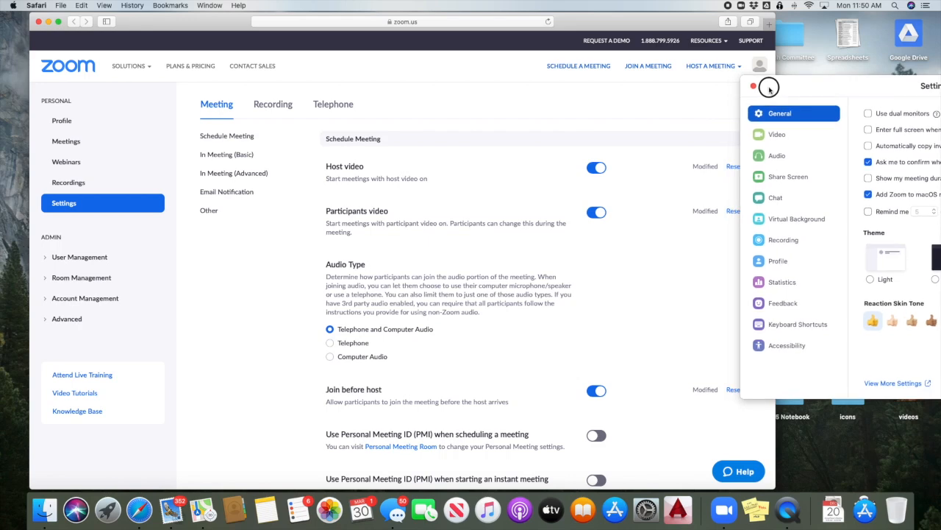
drag(209, 21, 179, 20)
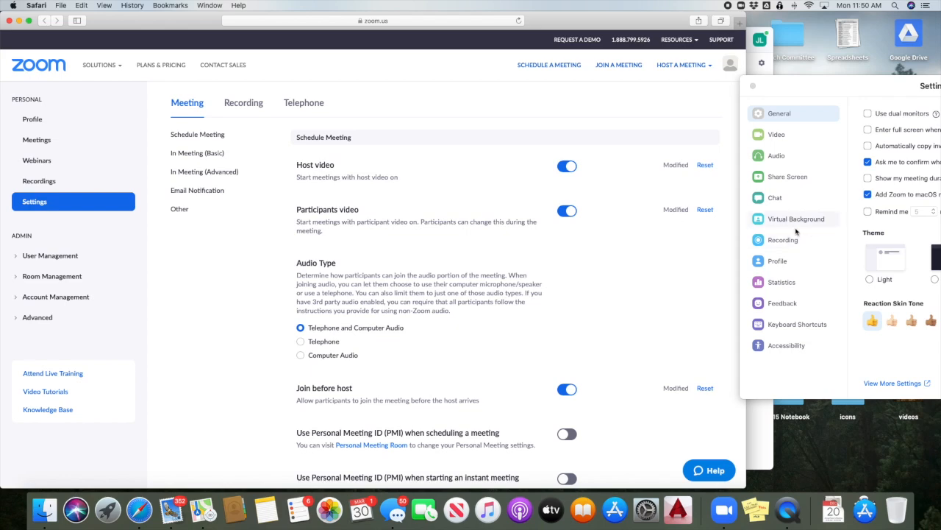
Review the web meeting settings, from audio type and joining options through chat and file transfer to the screen sharing permissions
scroll(493, 342, down, 1)
scroll(493, 342, down, 10)
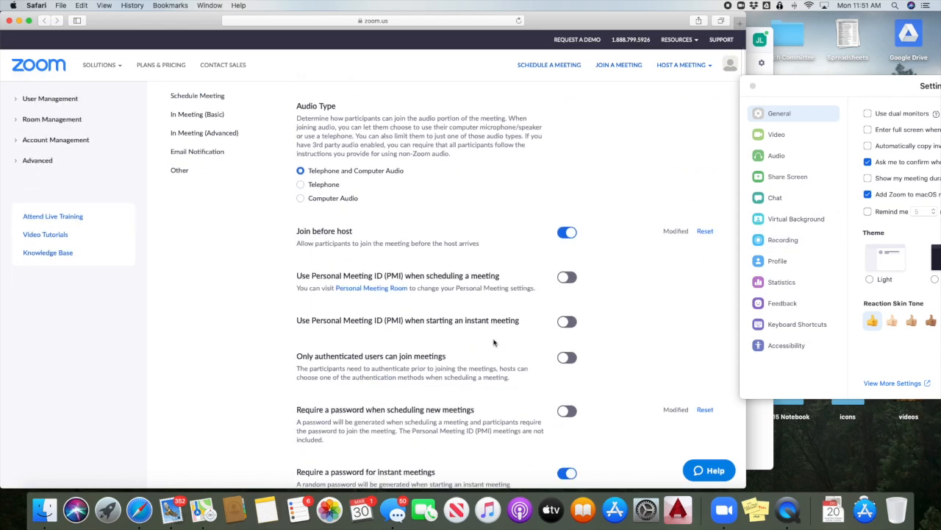
scroll(497, 340, down, 5)
scroll(502, 338, down, 3)
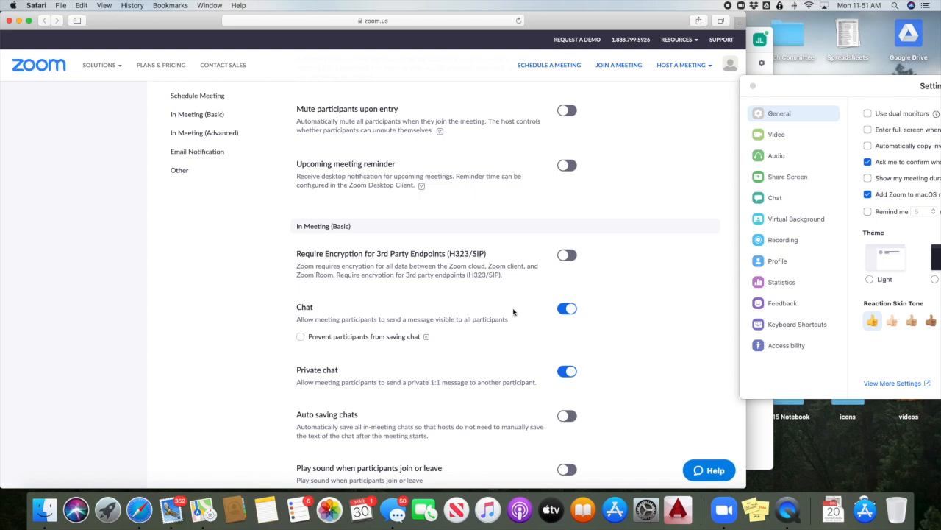
scroll(513, 312, down, 2)
scroll(512, 312, down, 3)
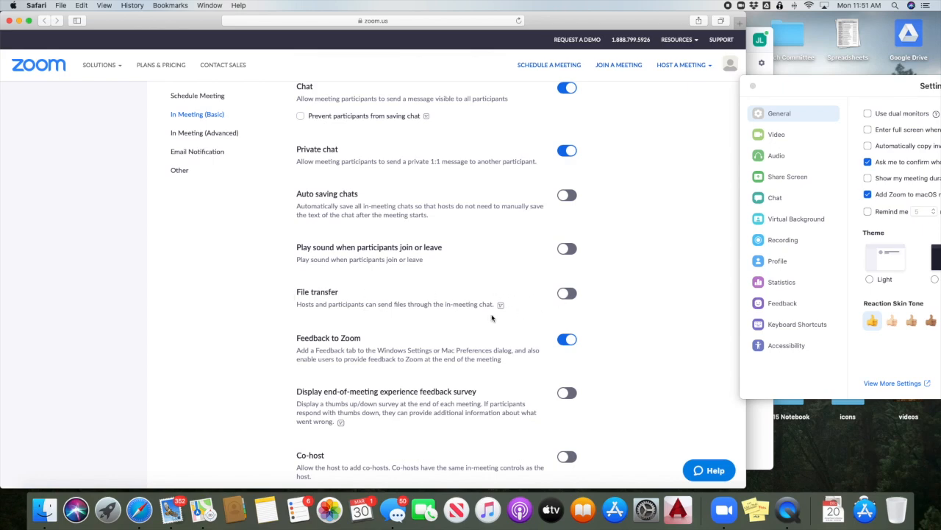
scroll(489, 320, down, 10)
scroll(484, 321, down, 4)
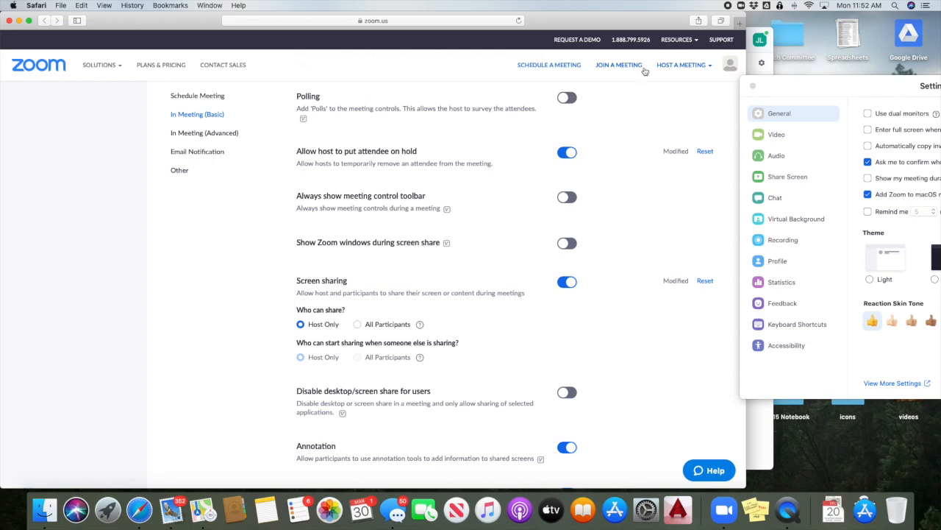
Close the Zoom settings window and switch from the web page back to the Zoom client
drag(808, 83, 425, 64)
click(369, 66)
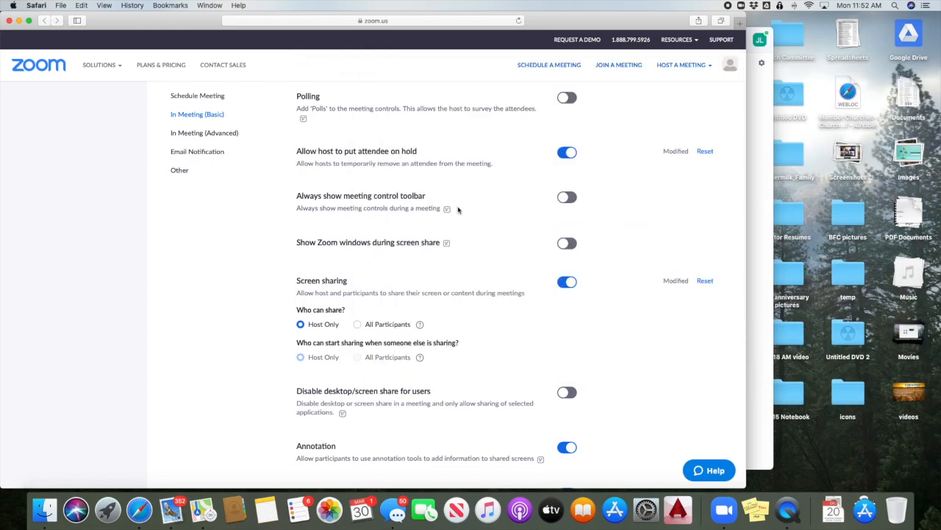
click(727, 515)
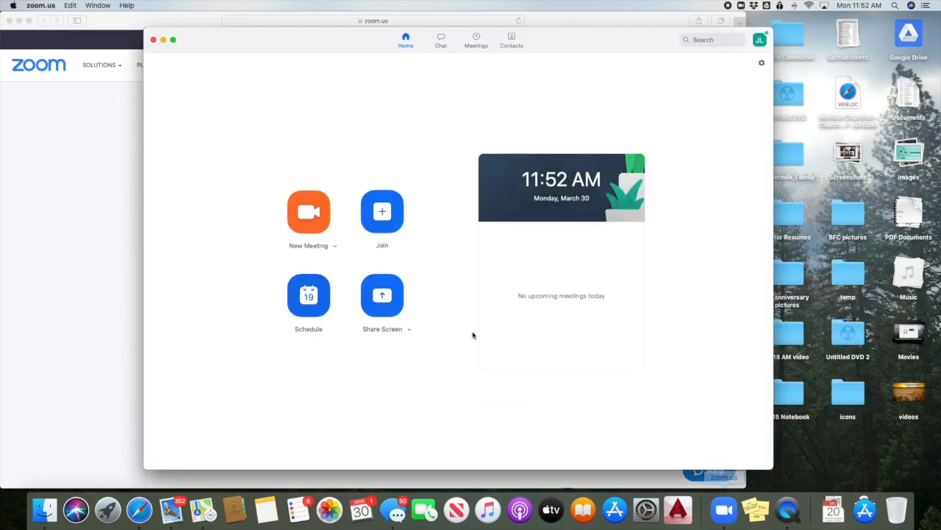
Start scheduling a new meeting and set its topic to Small Group
click(307, 294)
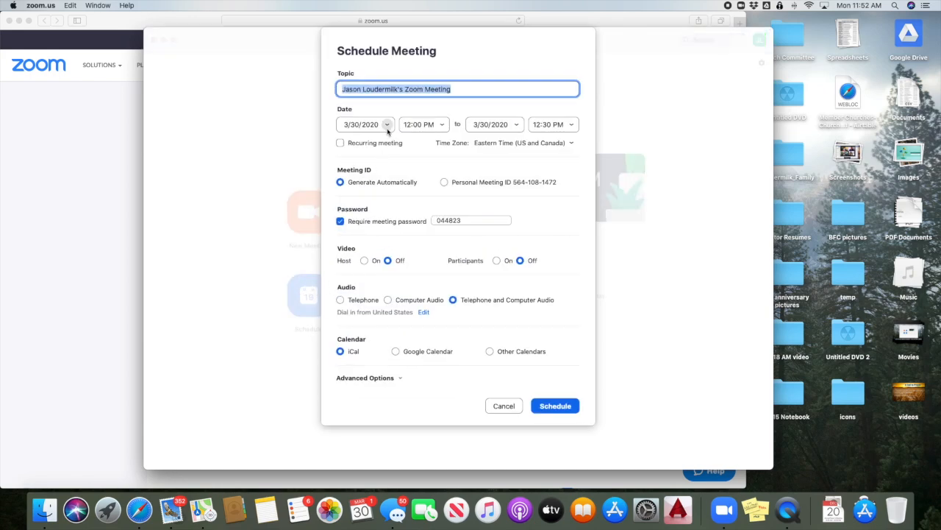
text(Sam)
key(BackSpace)
key(BackSpace)
text(mall)
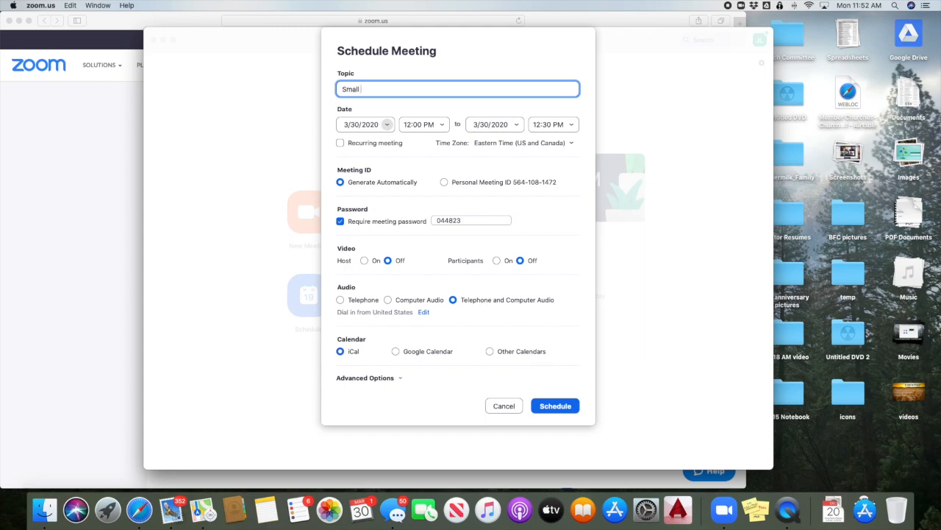
text( Group)
Set the meeting's start date to April 5, 2020
click(387, 124)
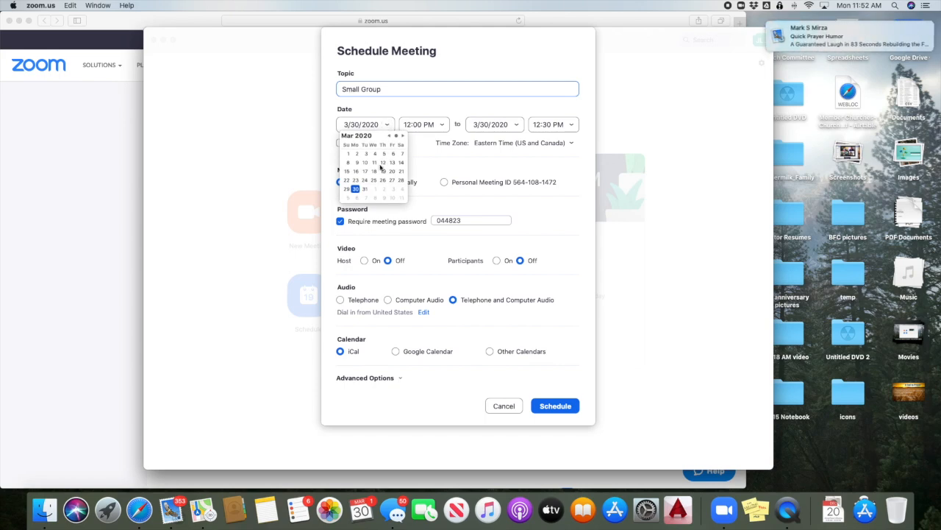
click(402, 135)
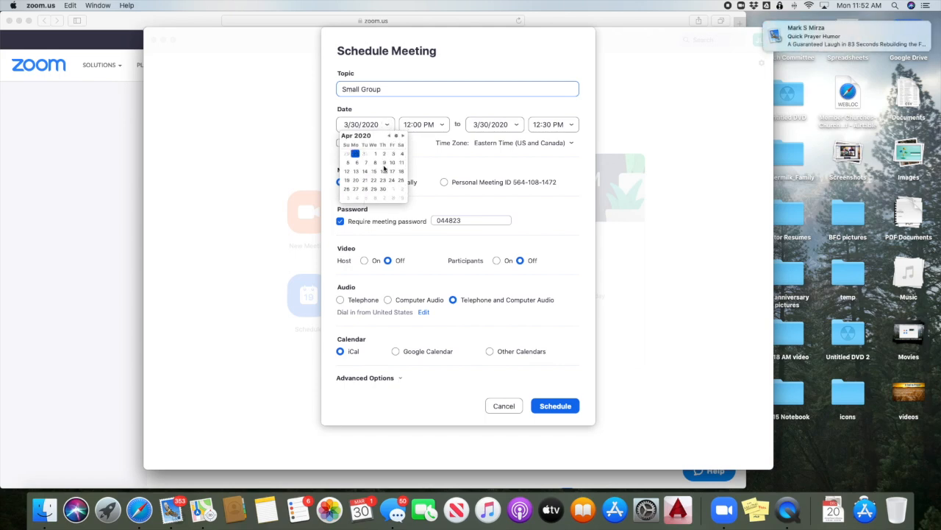
click(347, 162)
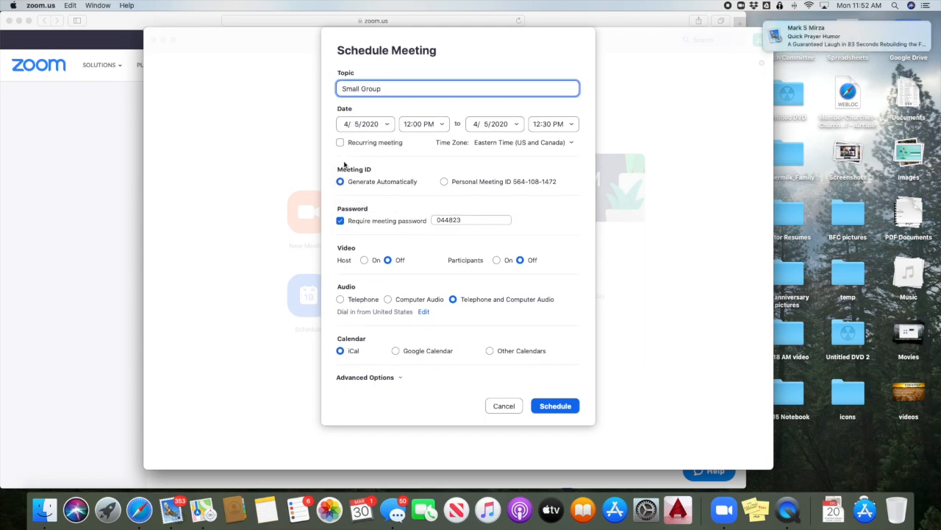
Set the meeting to start at 9:45 AM and end at 10:30 AM
click(442, 124)
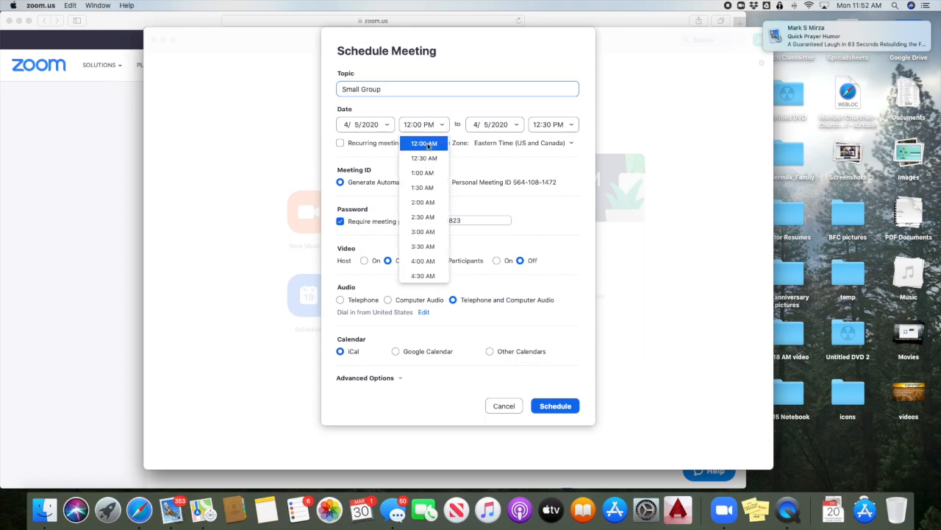
scroll(427, 236, down, 5)
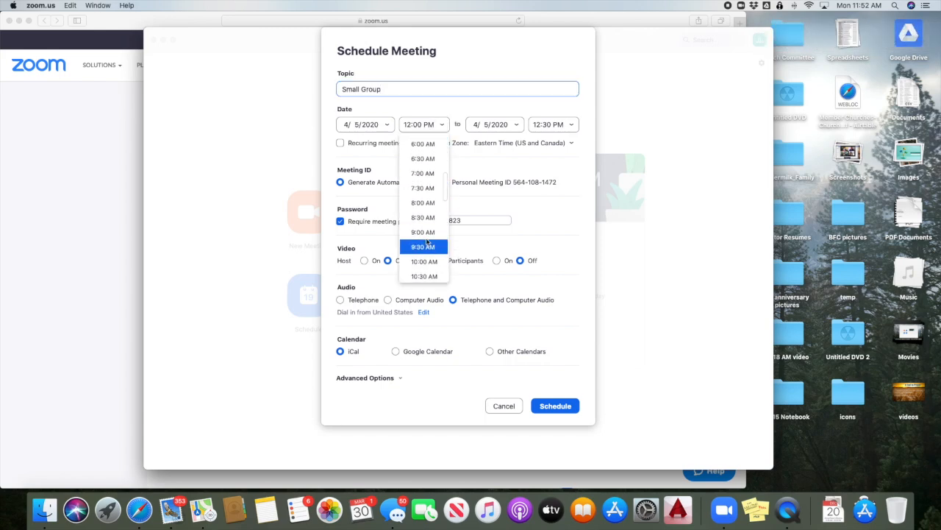
click(425, 245)
click(417, 126)
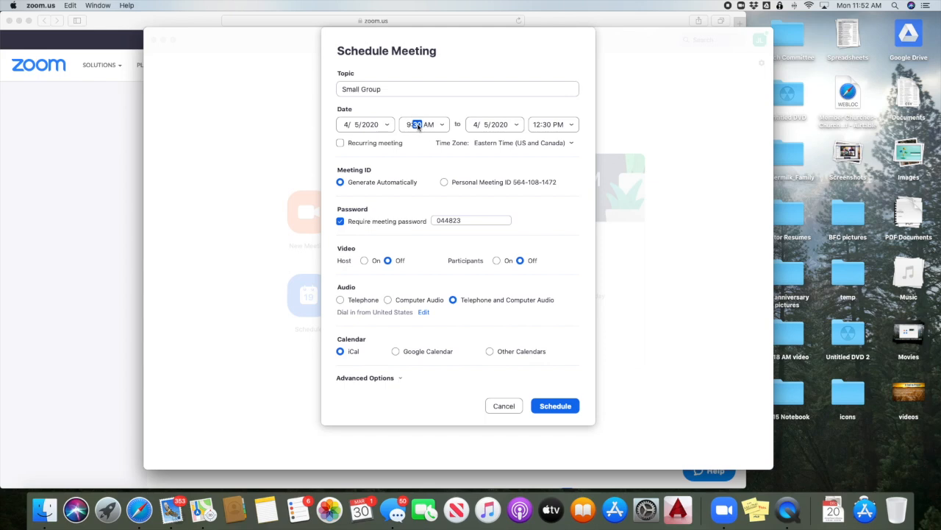
text(45)
click(498, 124)
click(573, 125)
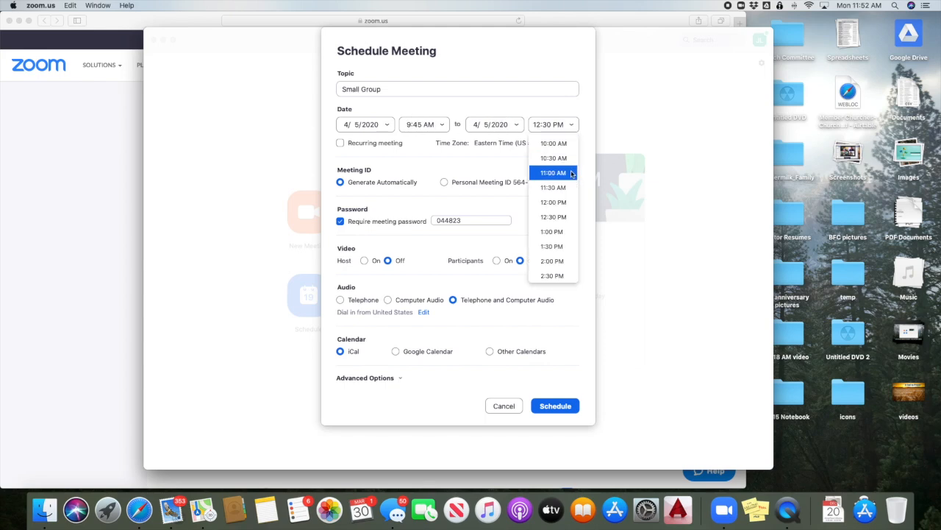
click(559, 158)
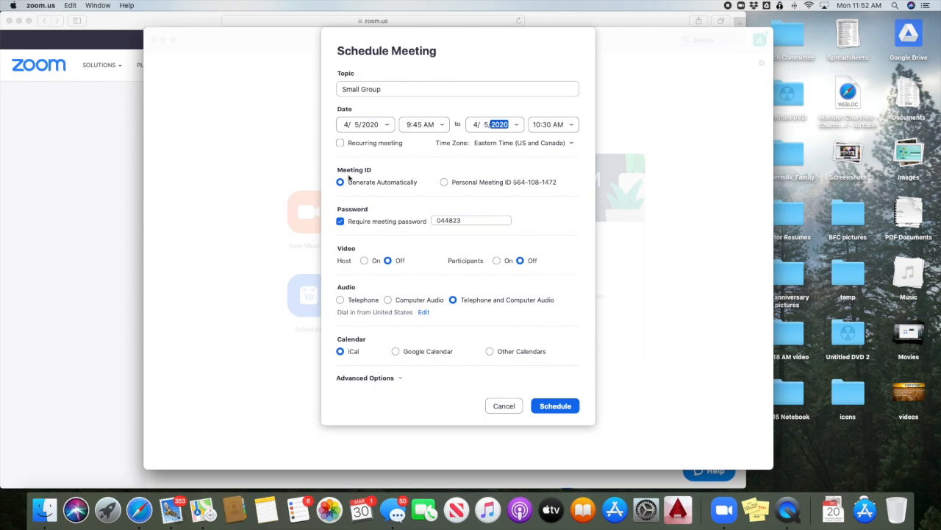
Remove the meeting password requirement and turn video on for both the host and the participants
click(341, 221)
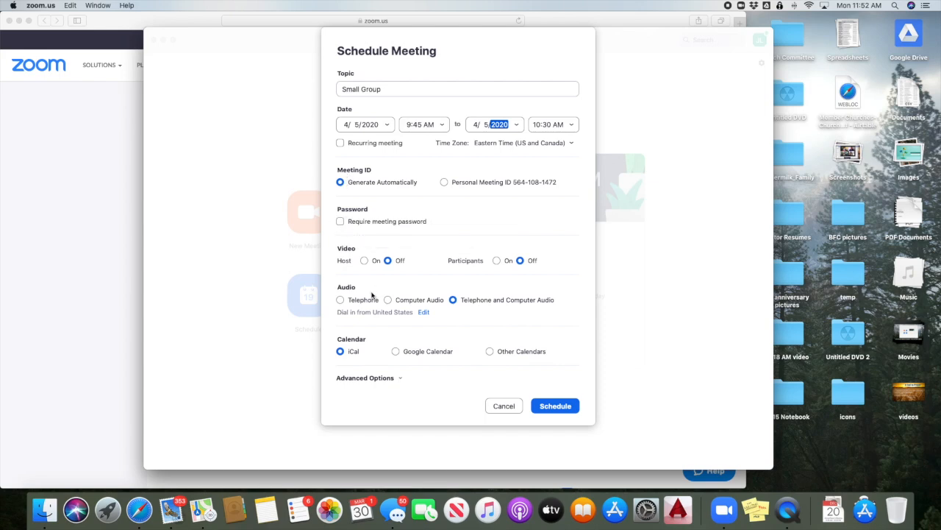
click(364, 260)
click(496, 260)
Show the advanced options, schedule the meeting, and add its event to the Family calendar
click(401, 379)
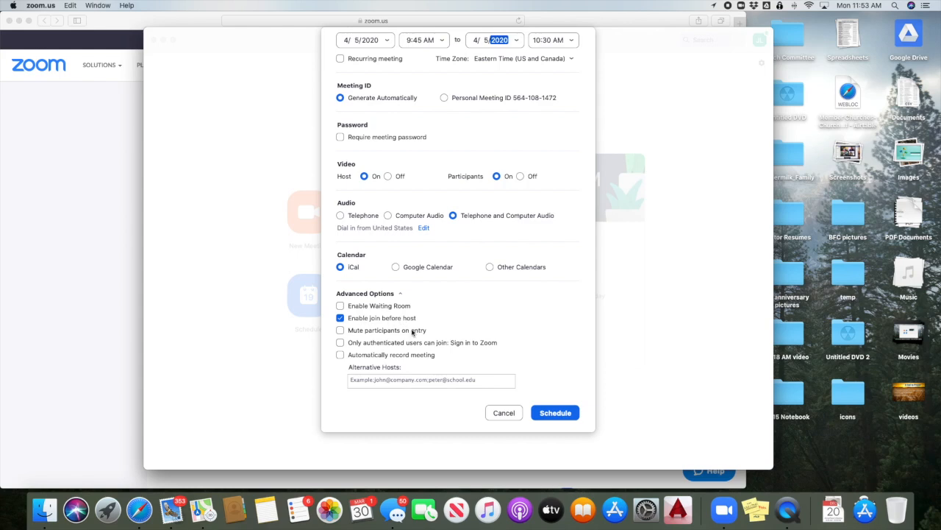
click(555, 413)
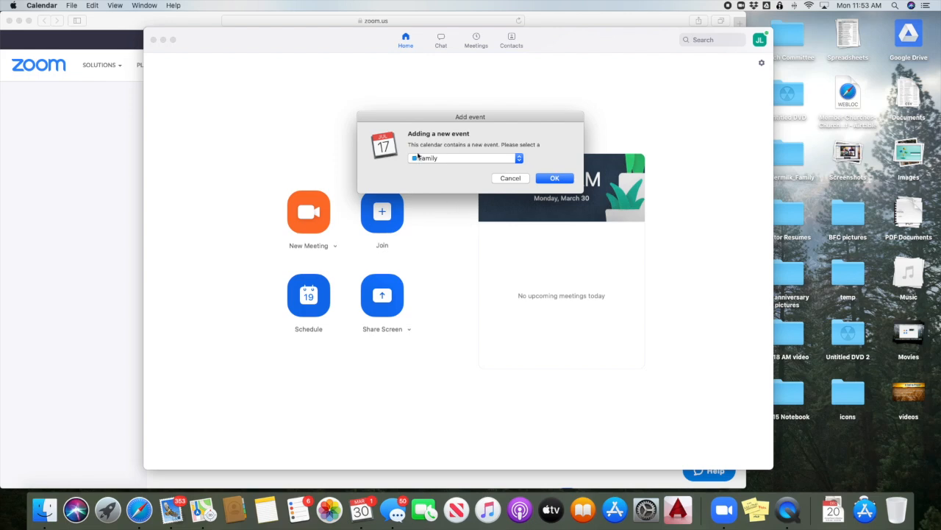
click(555, 179)
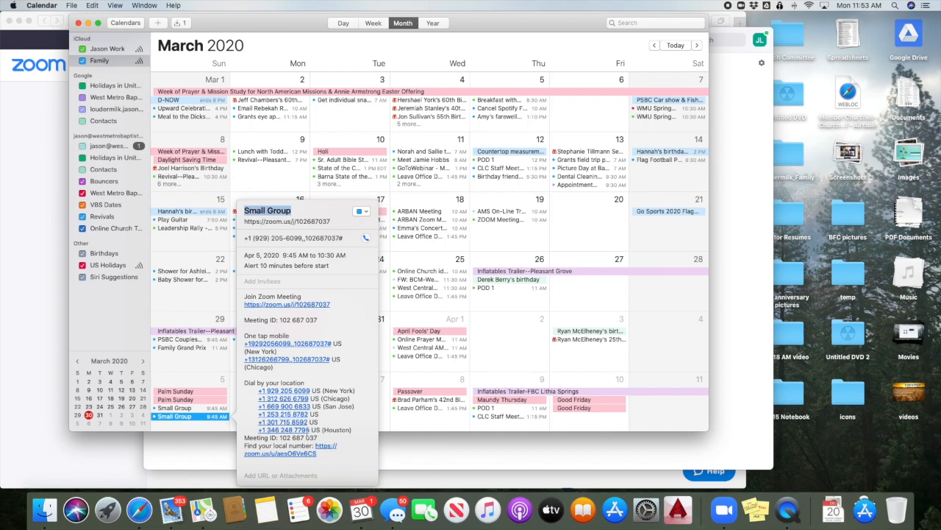
Look through the Zoom invitation details in the Small Group calendar event, and return to the Zoom client
scroll(317, 433, down, 2)
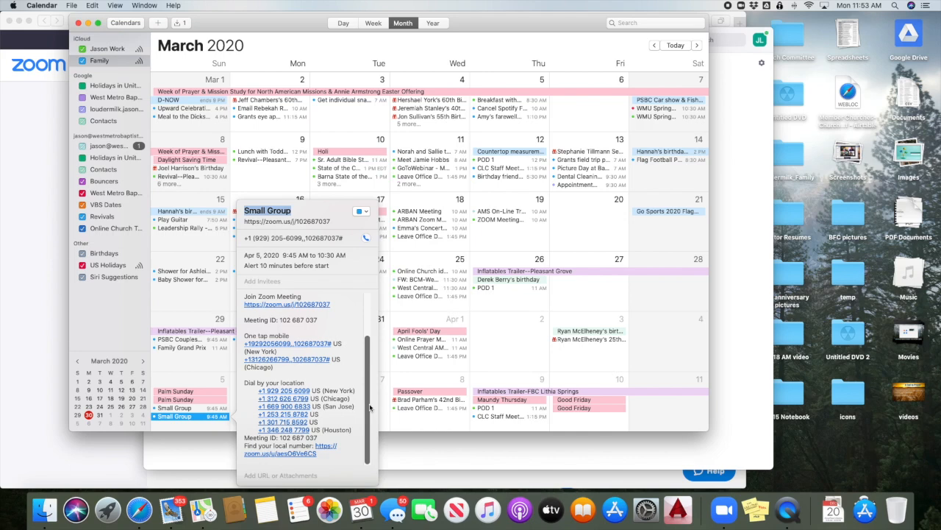
click(545, 472)
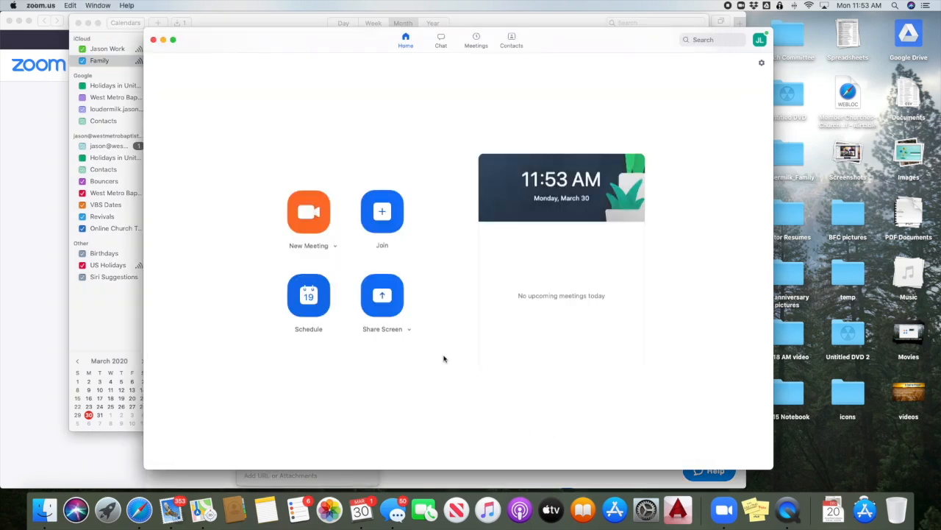